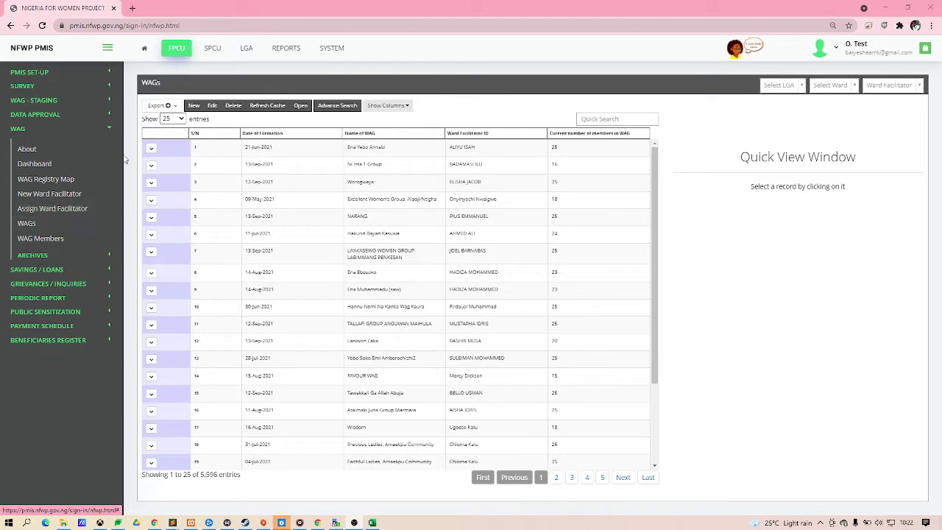
Start a CSV export of the WAGs data and include the Date of Formation and Name of WAG fields.
left_click(168, 106)
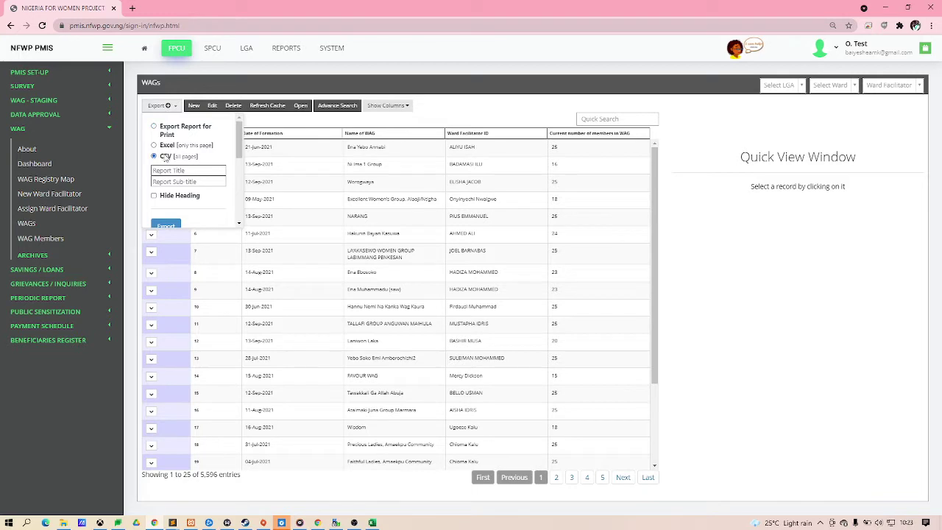
left_click(167, 226)
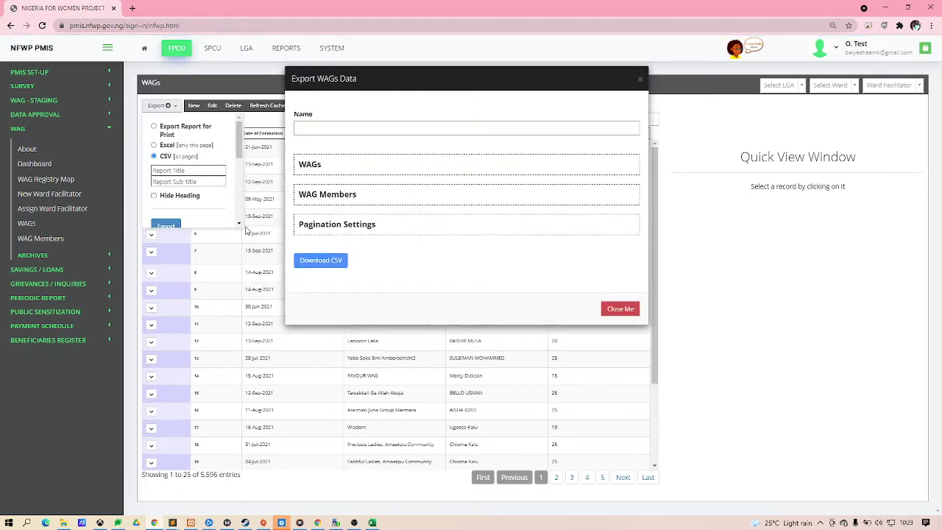
left_click(313, 168)
left_click(332, 179)
left_click(452, 177)
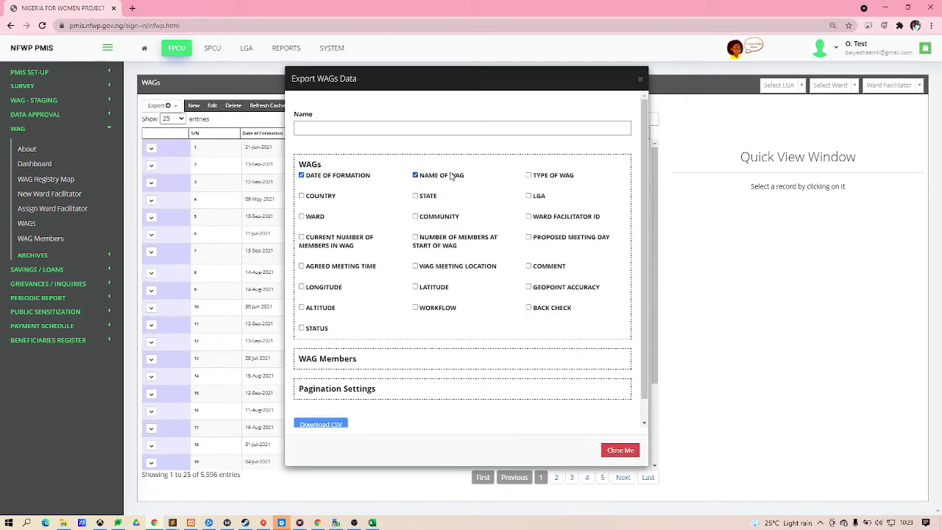
left_click(335, 173)
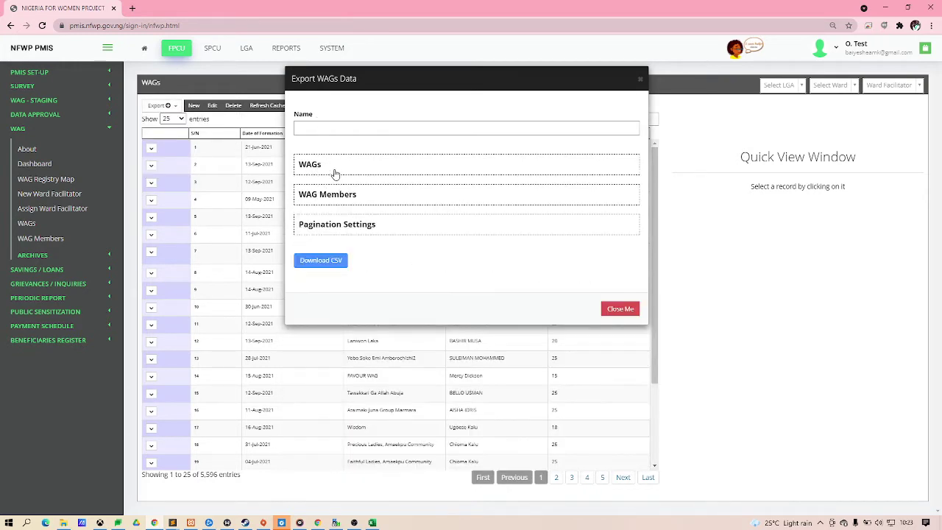
Name the WAGs data export "WAG mem expyt".
left_click(340, 125)
type("W")
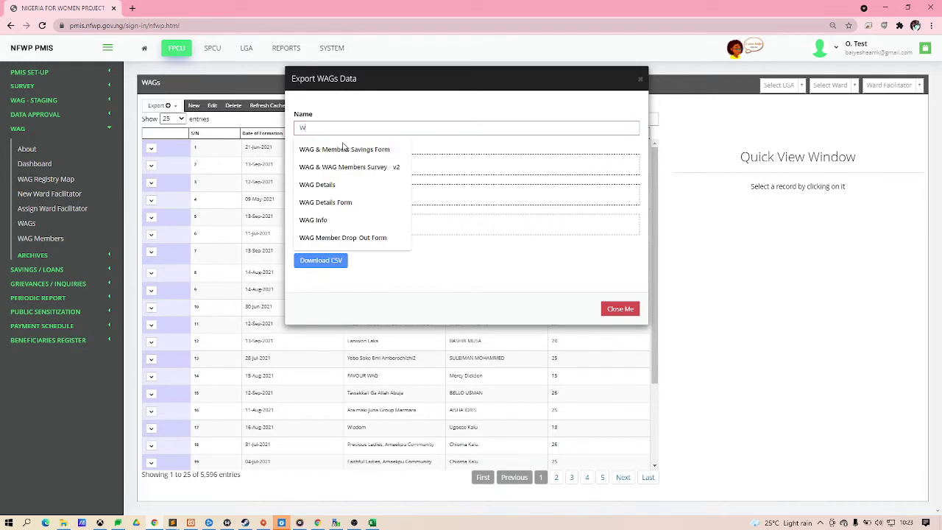
type("AG mem expyt")
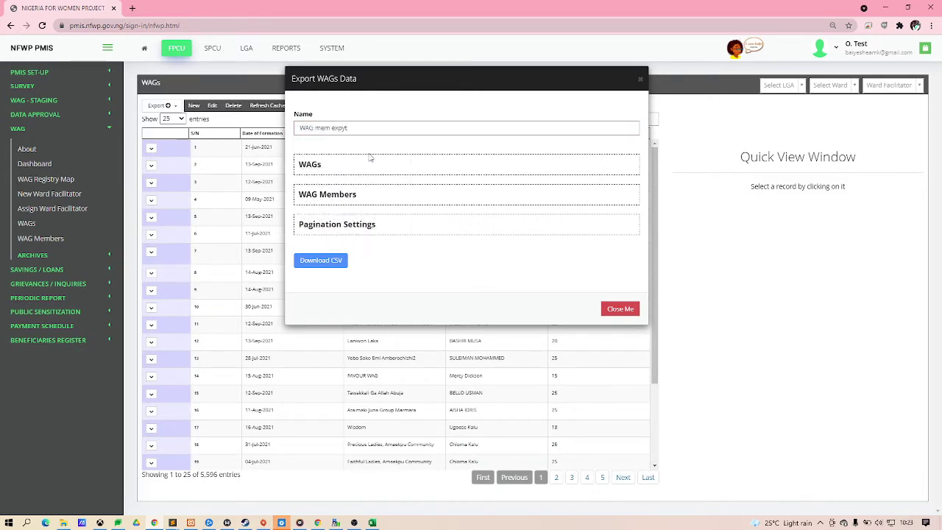
Add the Country and State fields of the WAGs section to the export.
left_click(343, 196)
left_click(337, 196)
left_click(326, 174)
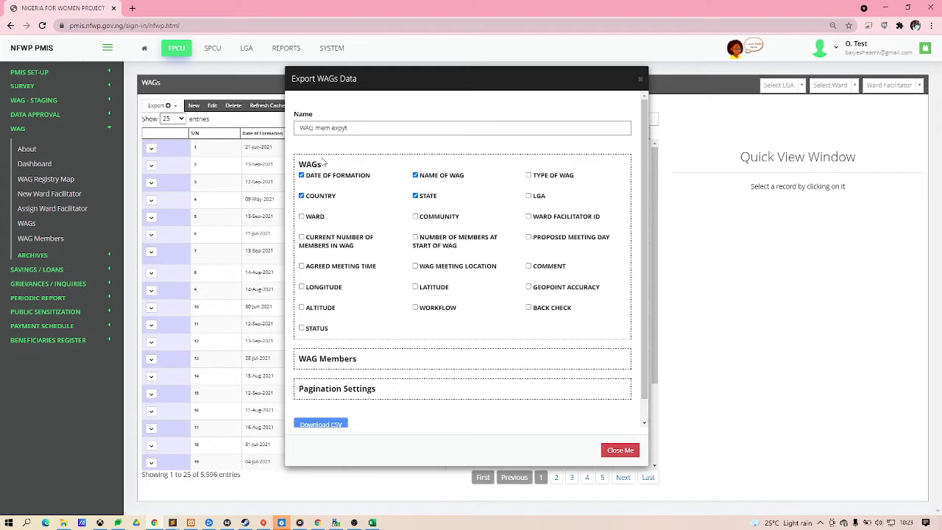
left_click(329, 172)
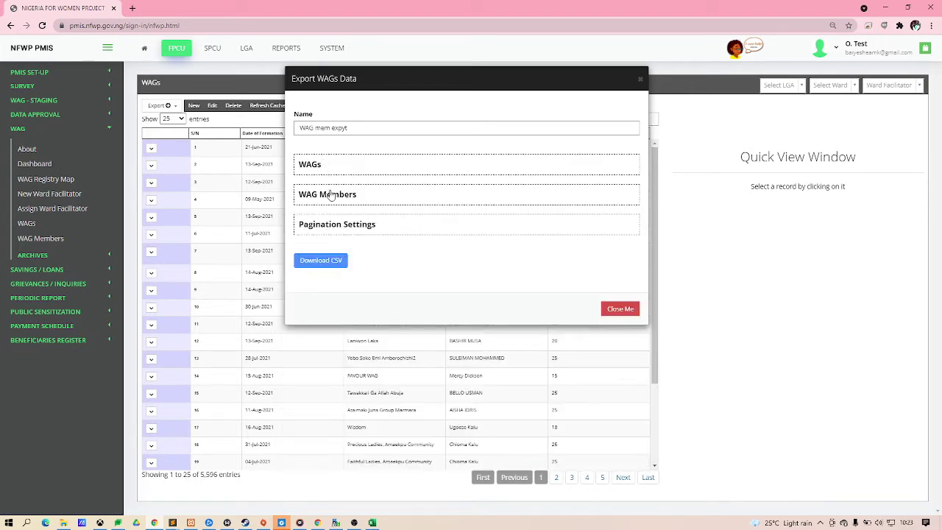
Include the First Name, Last Name and Other Names fields of the WAG Members section in the export.
left_click(330, 195)
left_click(324, 230)
left_click(434, 208)
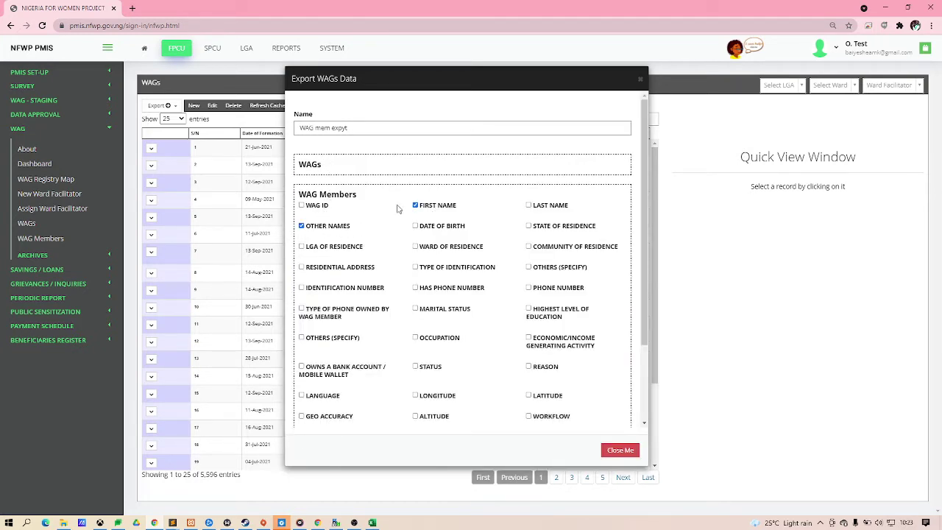
left_click(534, 195)
Display the pagination settings, then download the export as CSV and open the file in Excel.
left_click(359, 226)
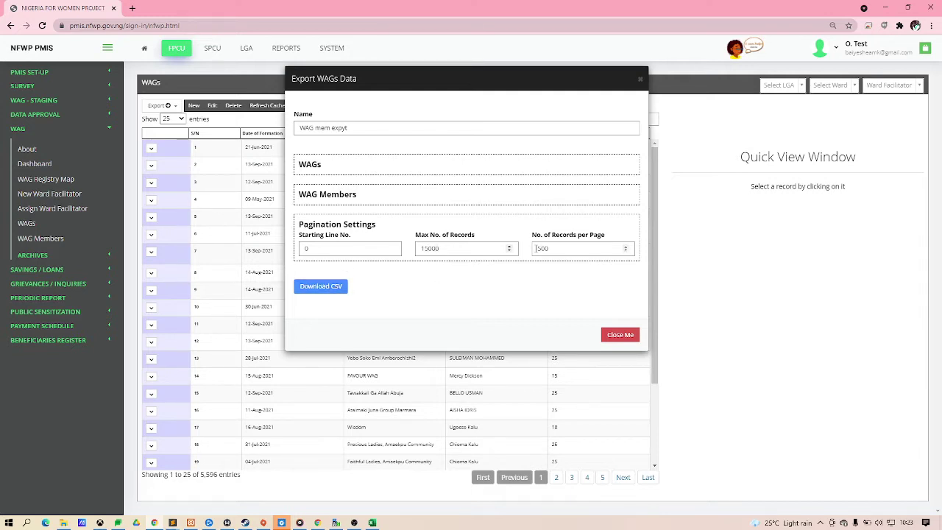
left_click(329, 291)
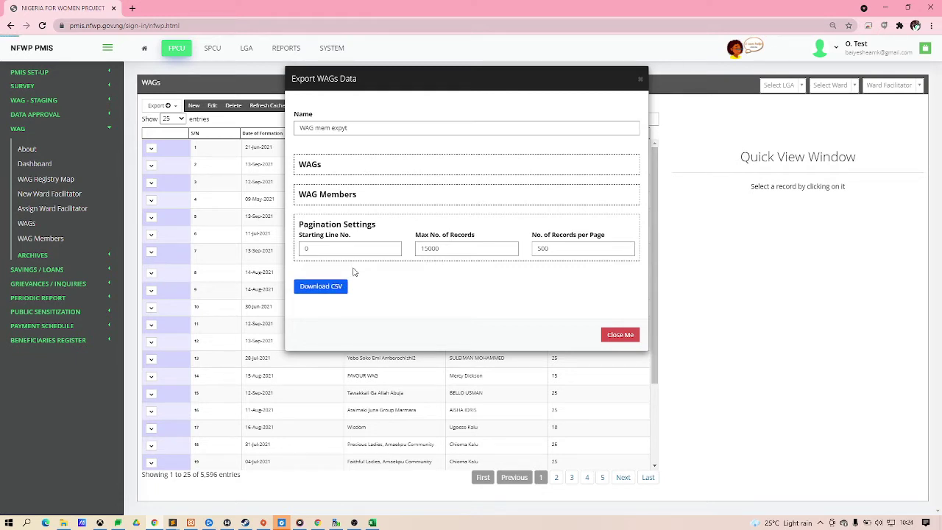
left_click(447, 81)
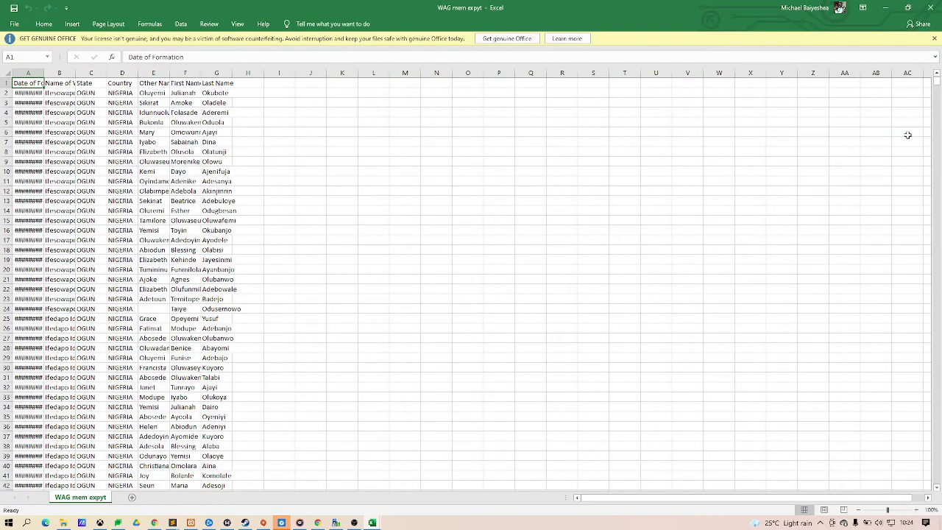
Look through the exported CSV from its last rows back to the header row, then minimize the open Excel workbooks.
left_click_drag(937, 83, 939, 509)
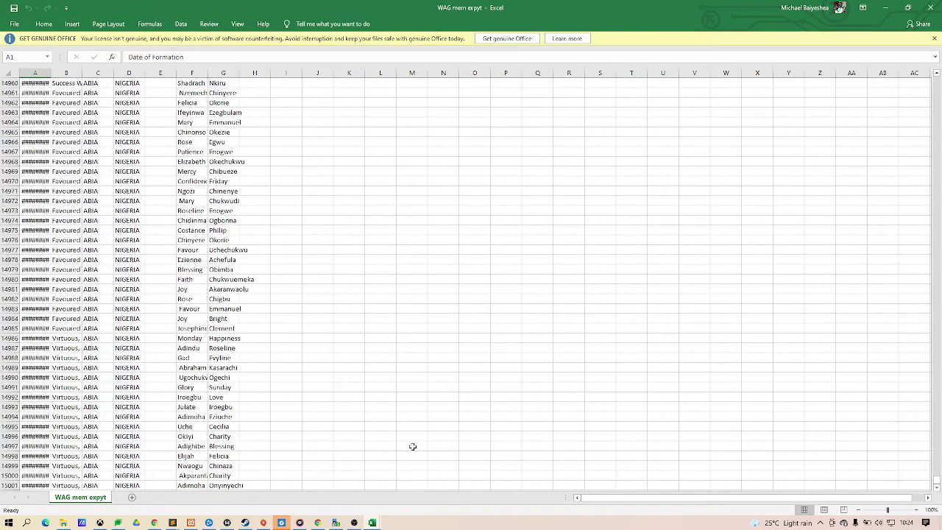
left_click(103, 436)
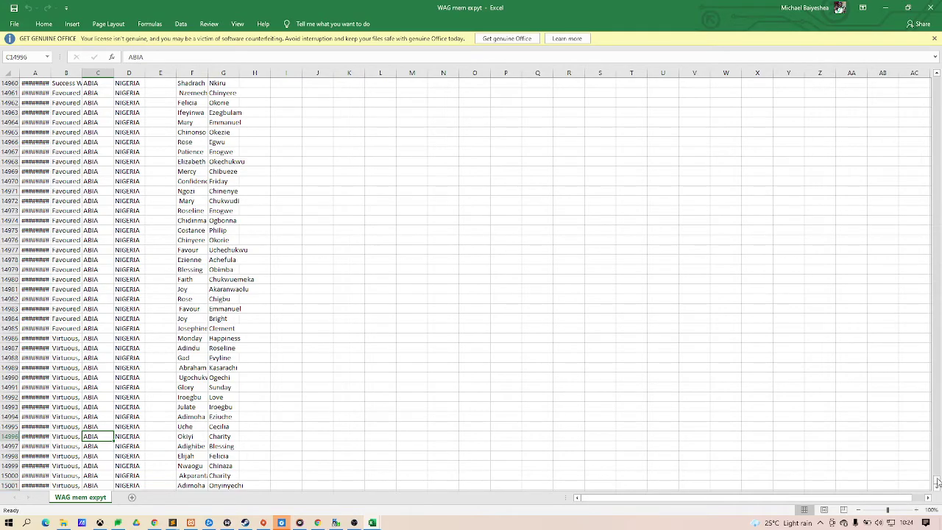
left_click_drag(938, 482, 937, 82)
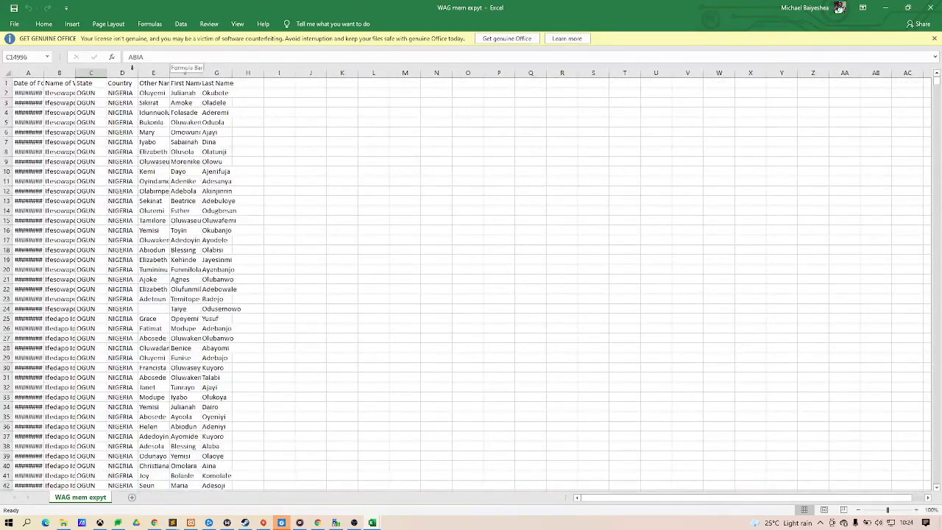
left_click(7, 83)
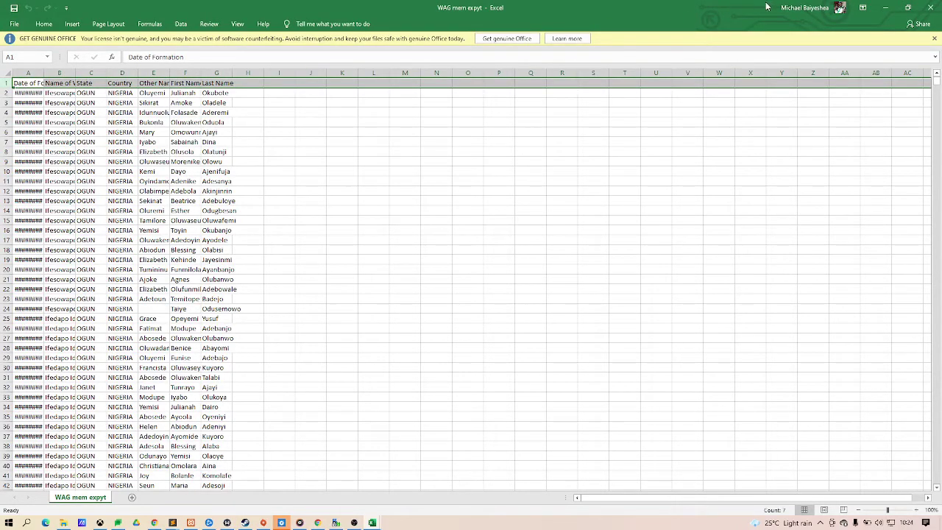
left_click(896, 9)
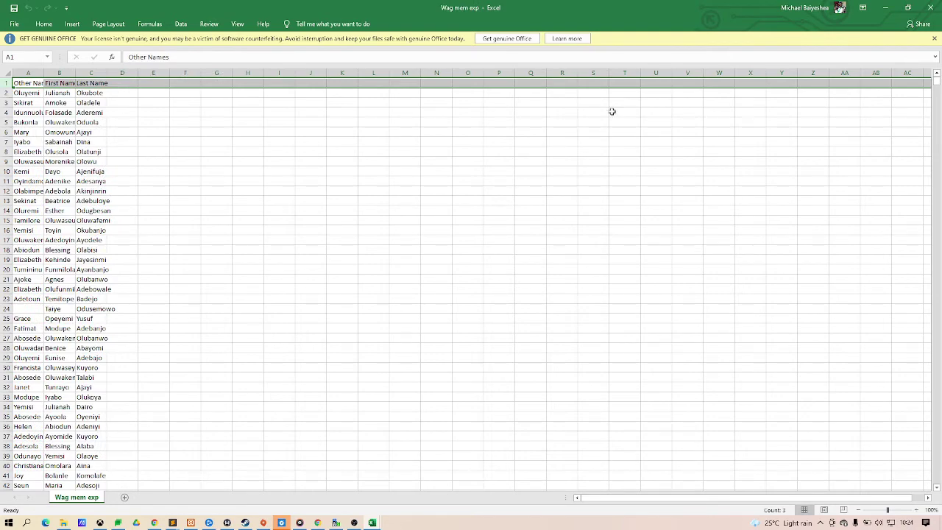
left_click(883, 12)
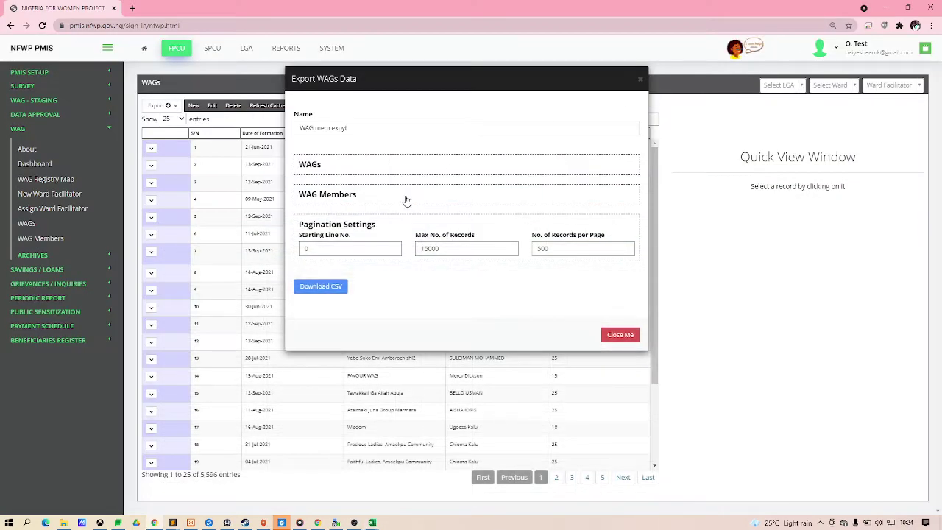
Examine the CSV export's pagination settings, especially the maximum number of records, and close the export dialog.
left_click(334, 229)
left_click(333, 230)
double_click(431, 248)
left_click(430, 249)
left_click_drag(424, 250, 425, 249)
double_click(445, 226)
left_click(471, 247)
left_click(454, 229)
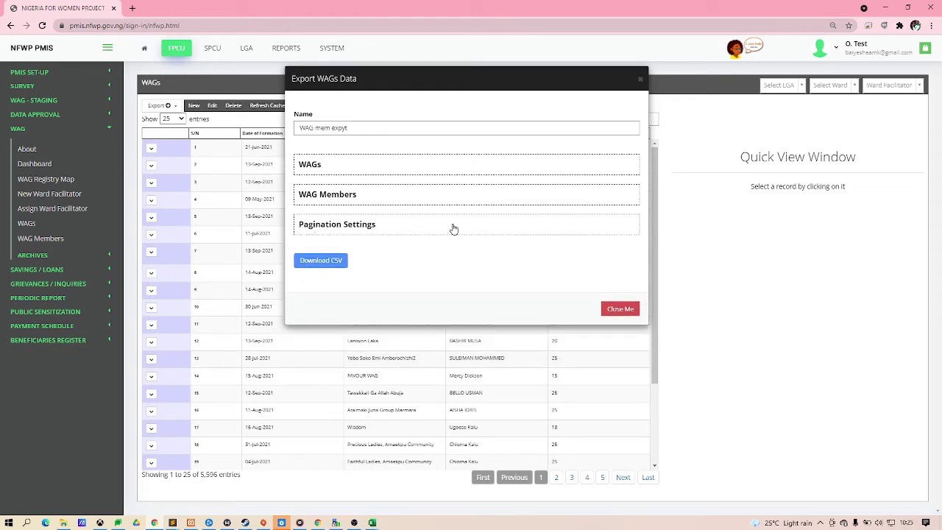
left_click(255, 206)
Set the export format of the WAGs list to Export Report for Print.
left_click(178, 111)
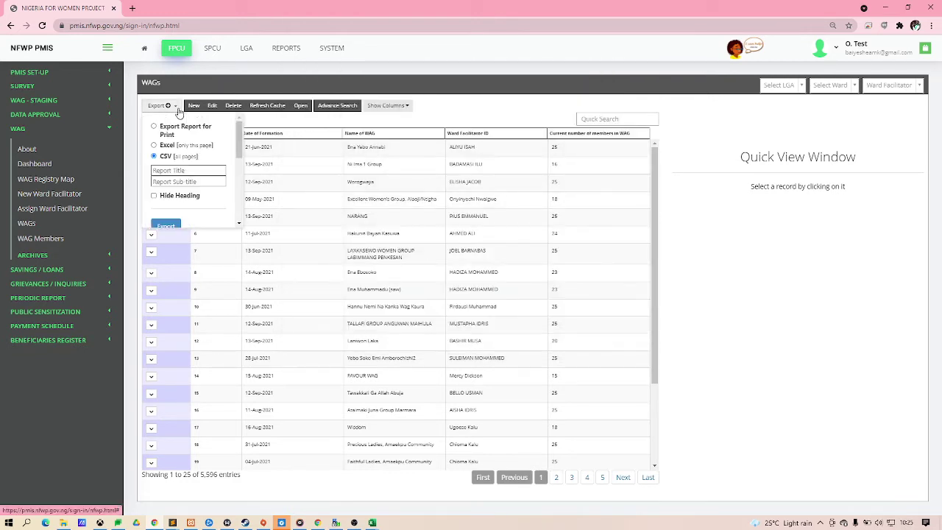
left_click(178, 132)
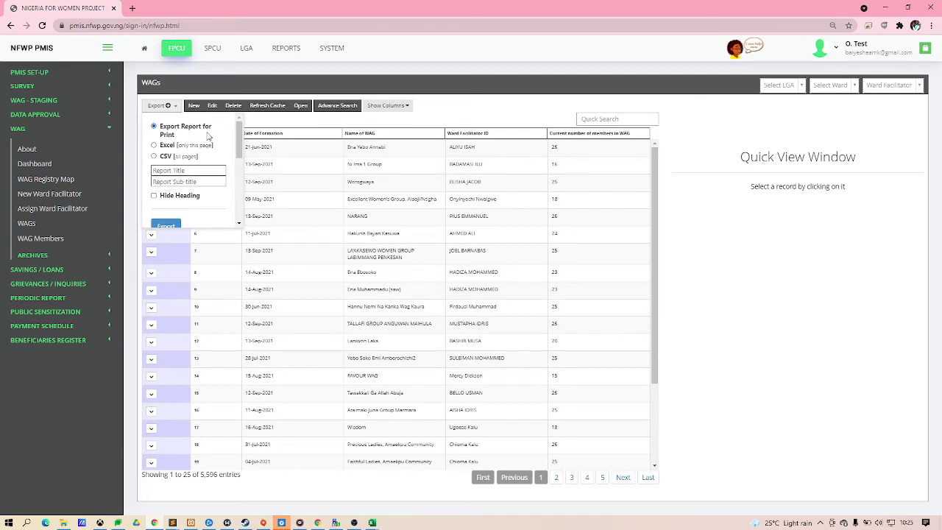
left_click(171, 108)
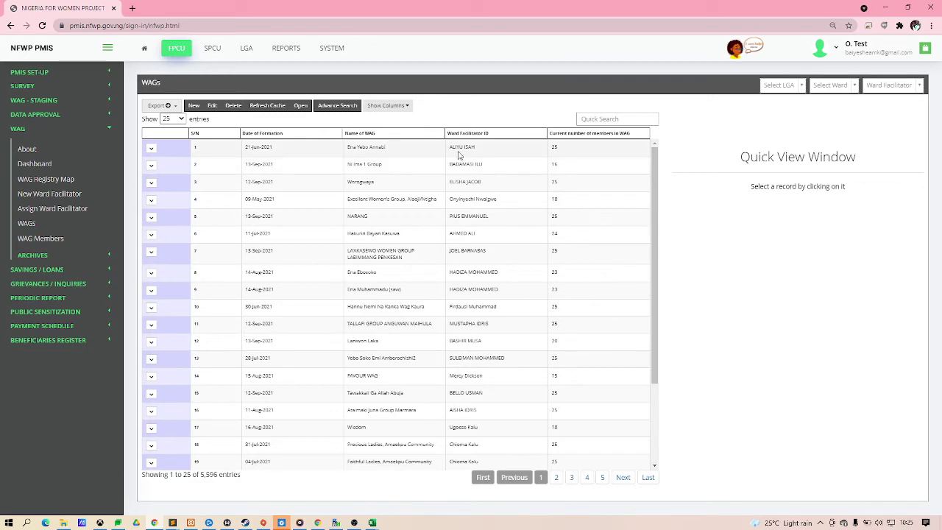
Show the Proposed Meeting Day column in the WAGs table.
left_click(388, 107)
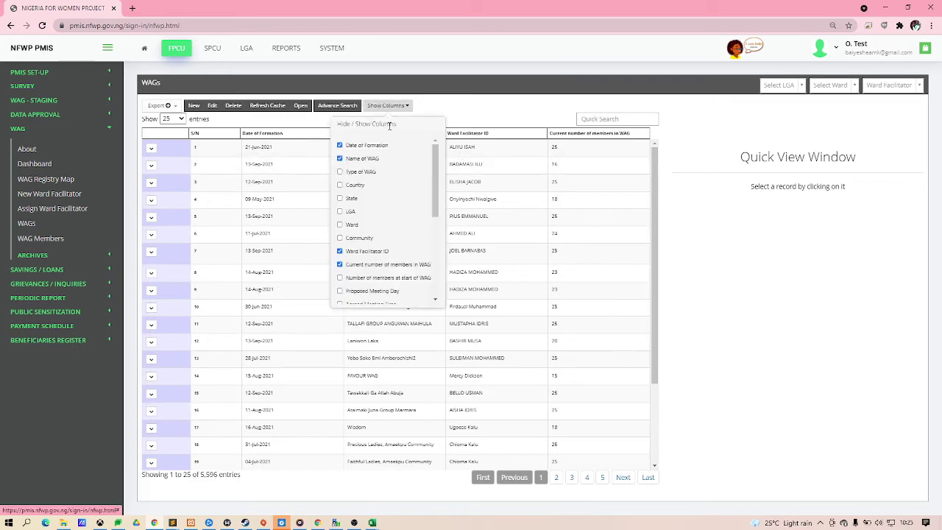
scroll(389, 220, "down", 2)
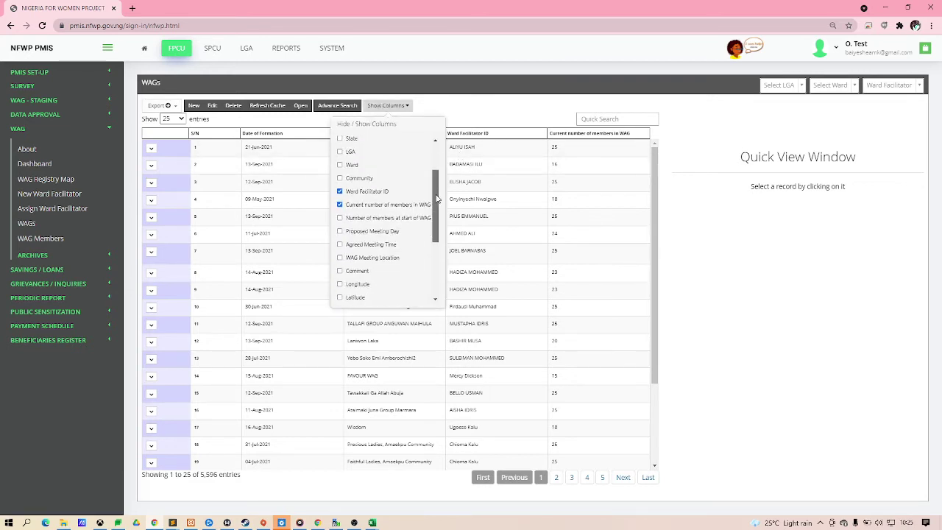
left_click(388, 229)
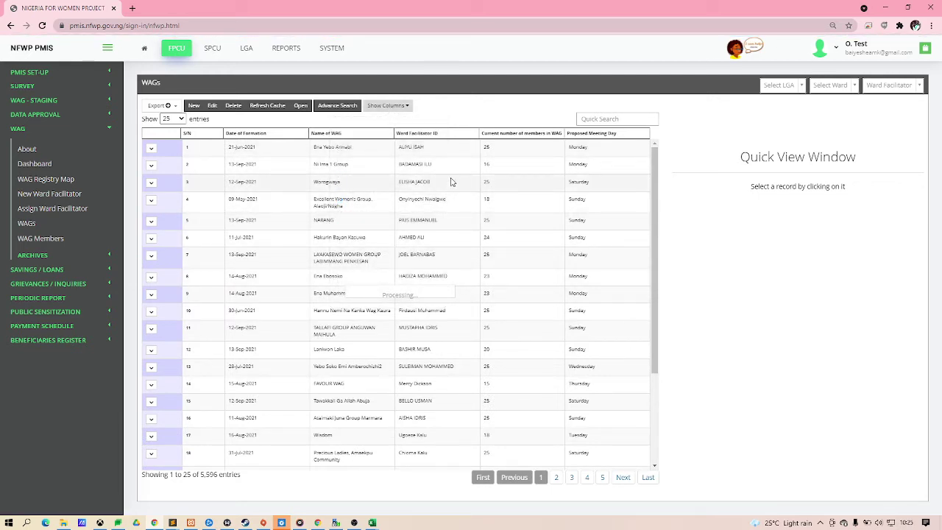
Export the current page of the WAGs table in Excel format and open the downloaded report.
left_click(166, 106)
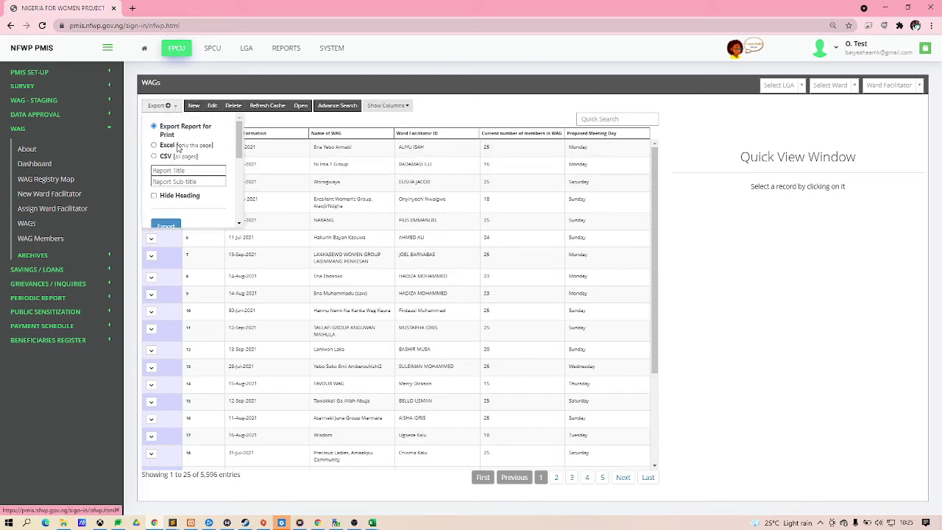
left_click(167, 105)
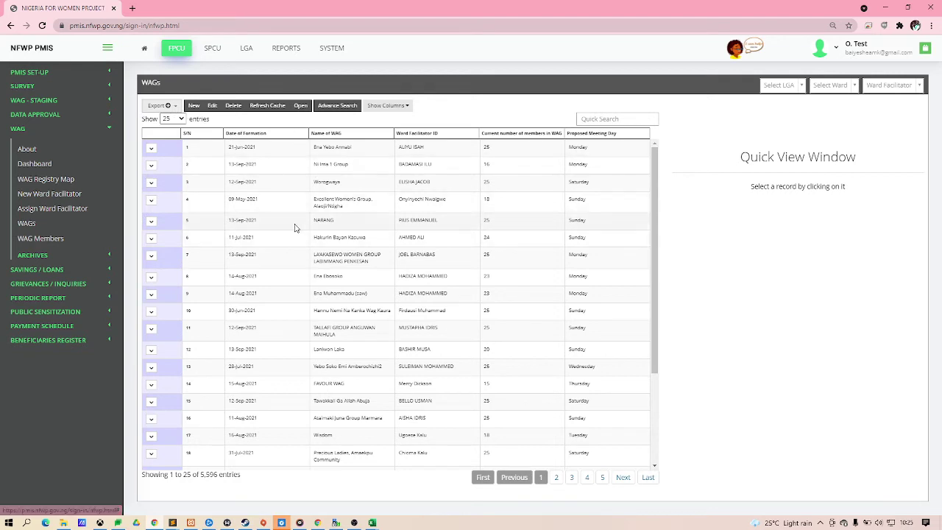
left_click(167, 105)
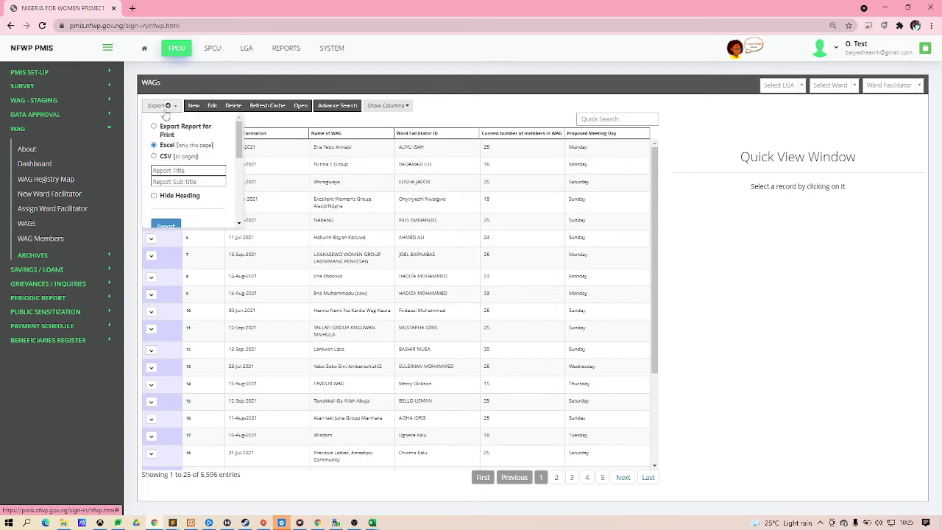
left_click(165, 223)
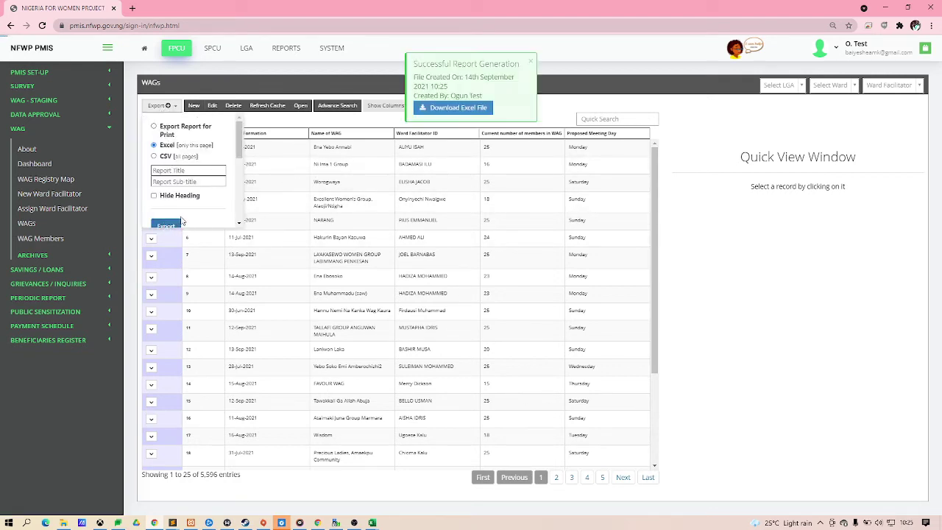
left_click(453, 107)
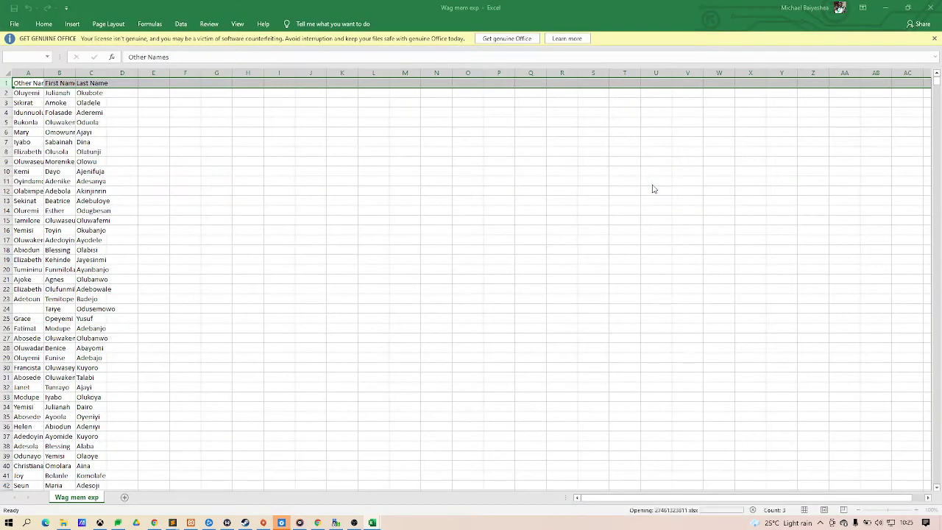
Check the column headings of the Excel report against the displayed table columns, then return to the WAGs page.
left_click(509, 178)
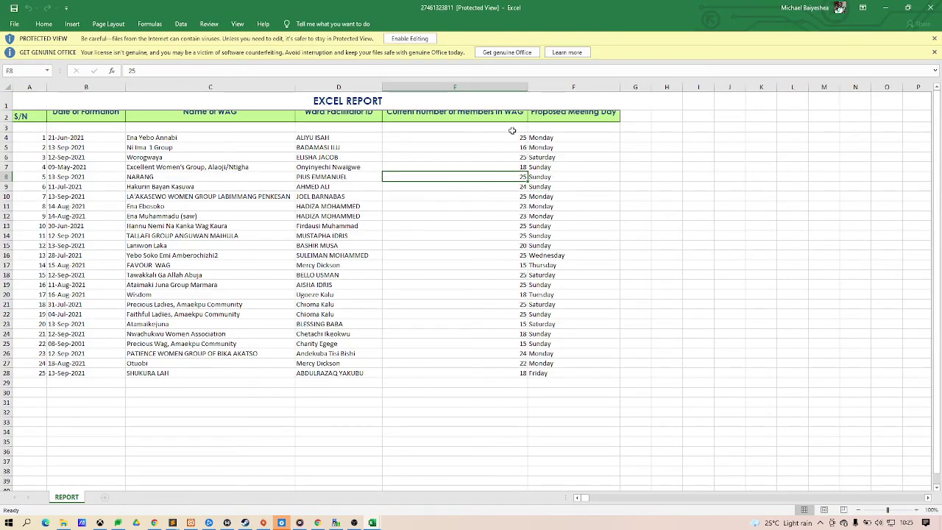
left_click(75, 118)
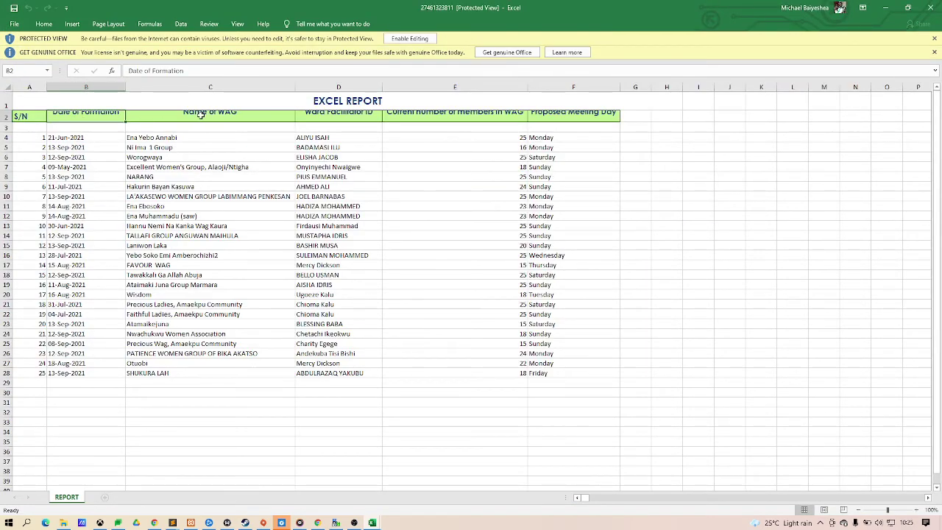
left_click(219, 118)
left_click(358, 118)
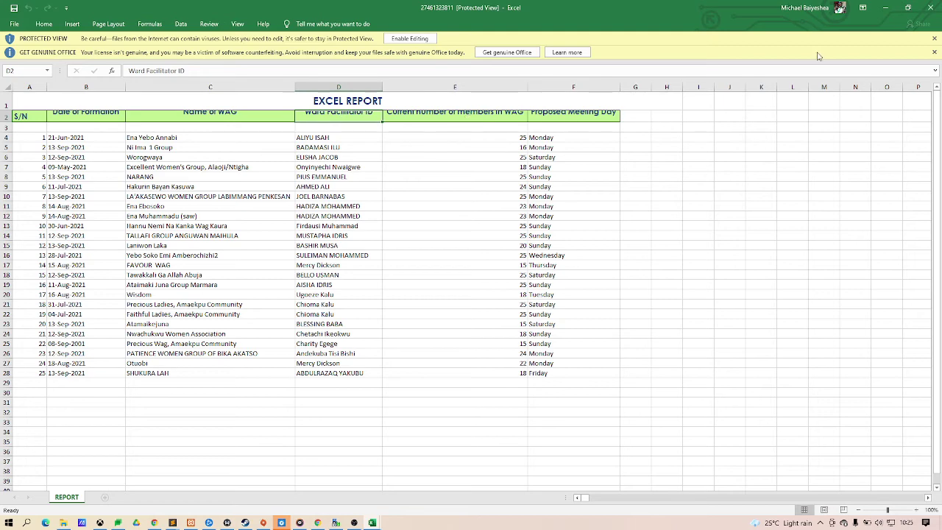
left_click(884, 8)
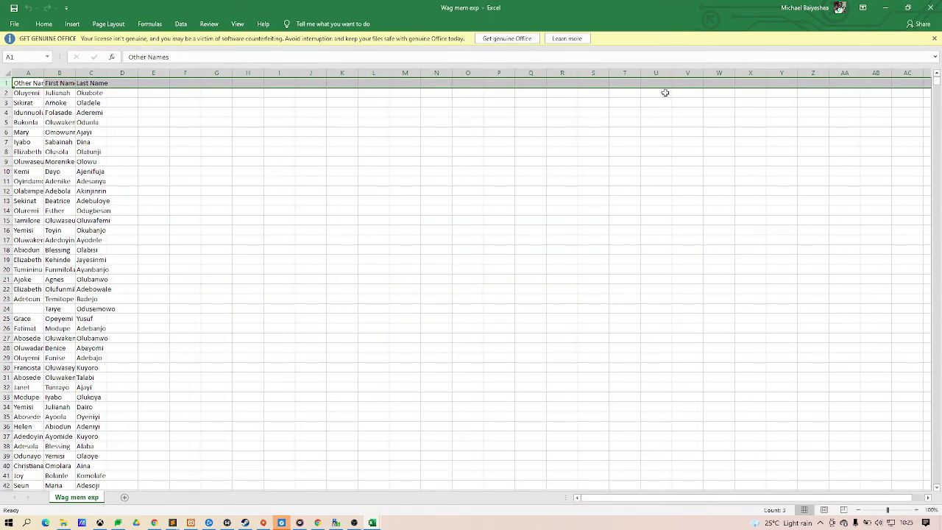
left_click(885, 9)
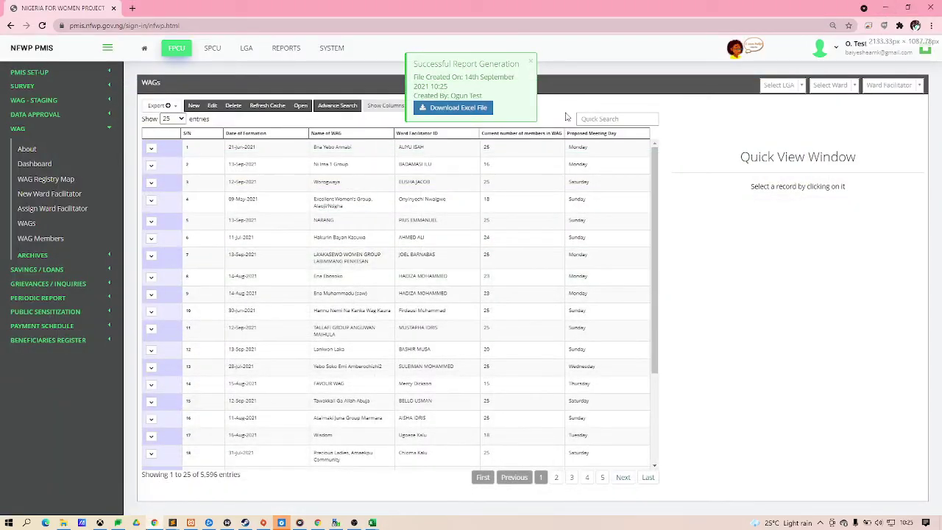
Dismiss the report generation notice and review the selectable columns and export options of the WAGs table.
left_click(530, 62)
left_click(390, 106)
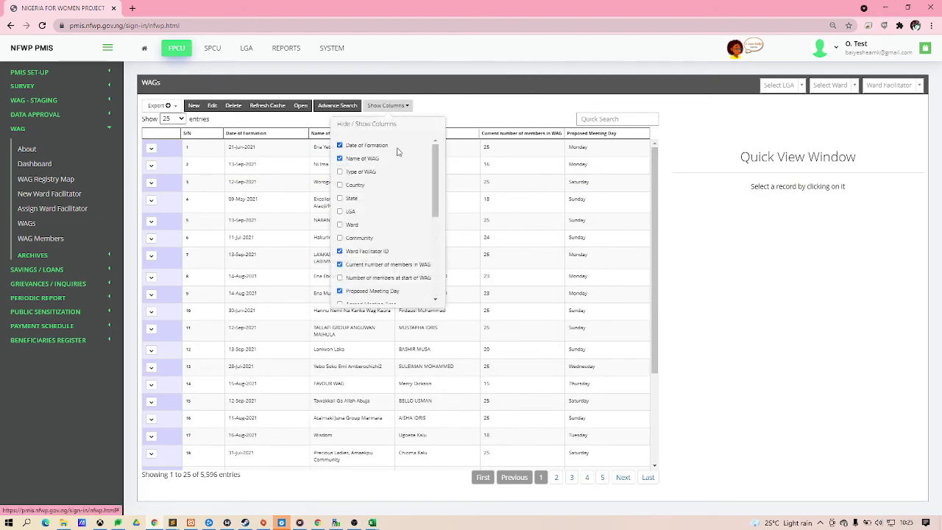
left_click_drag(436, 179, 442, 240)
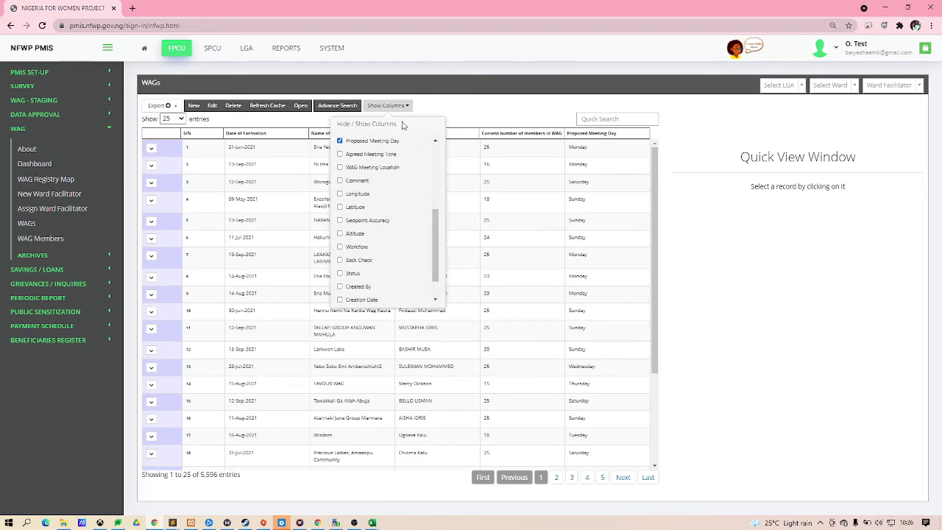
left_click(395, 110)
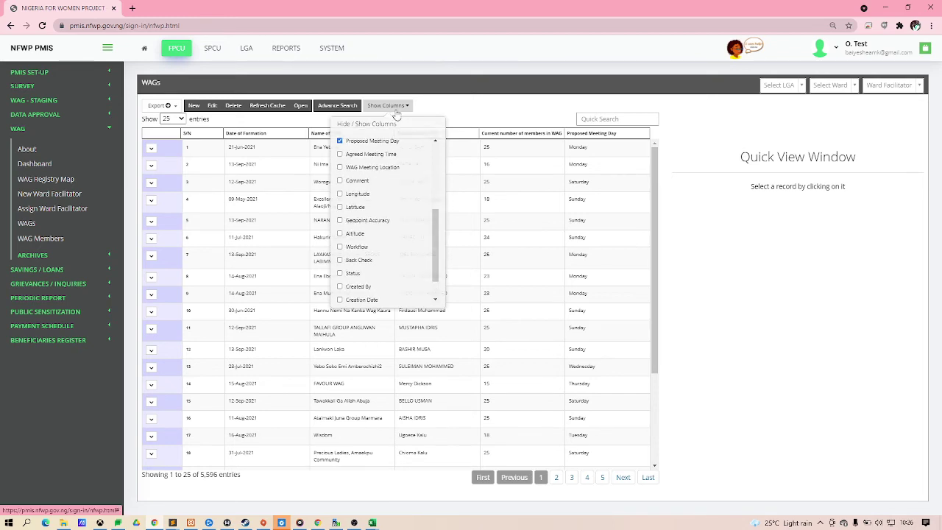
left_click(160, 105)
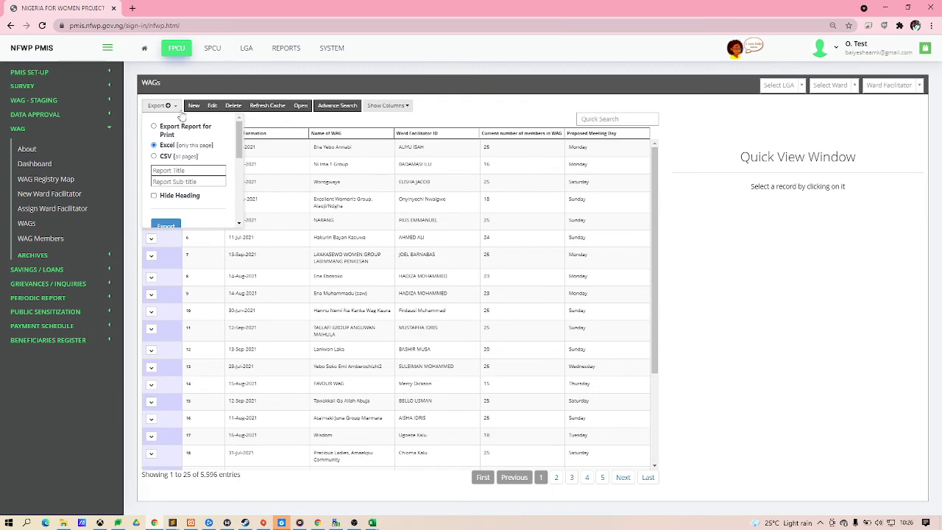
left_click(175, 108)
Look through the WAG records on the current page and set the table to show 500 entries.
scroll(423, 240, "down", 5)
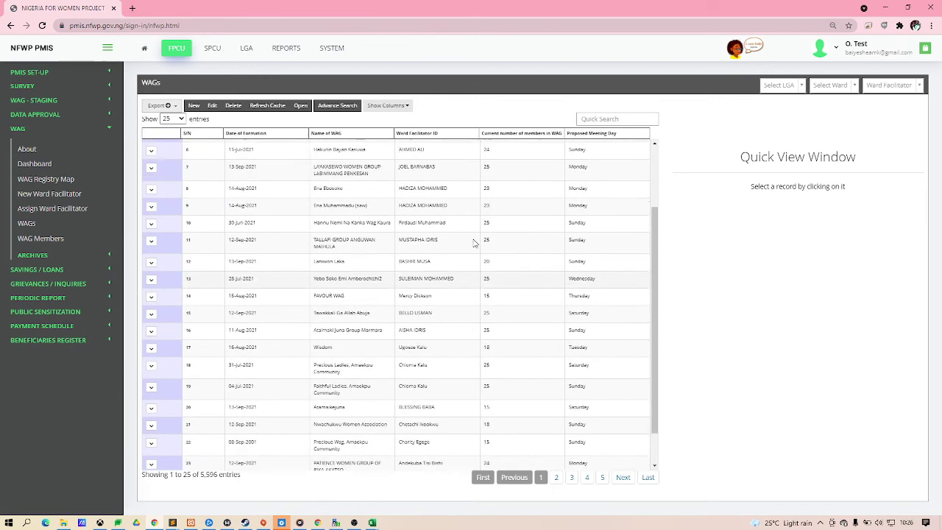
scroll(431, 237, "up", 5)
scroll(433, 237, "down", 3)
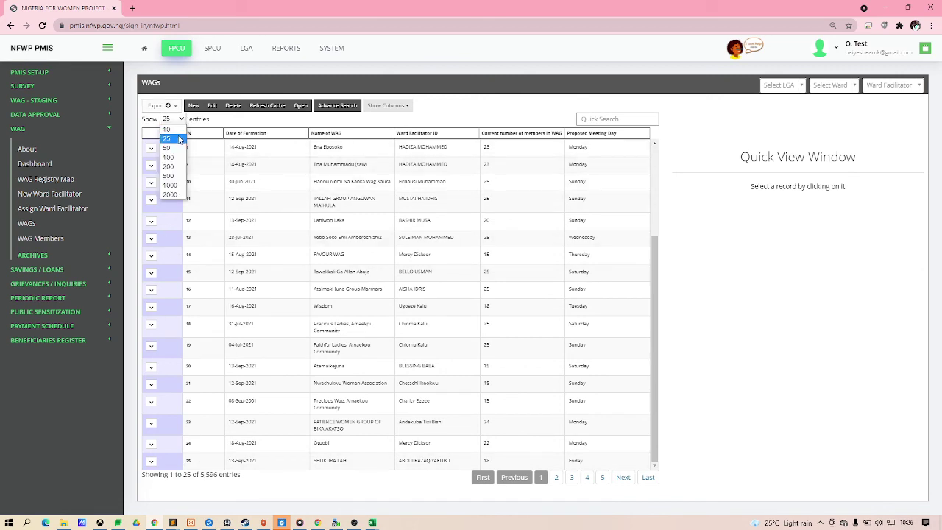
left_click(173, 177)
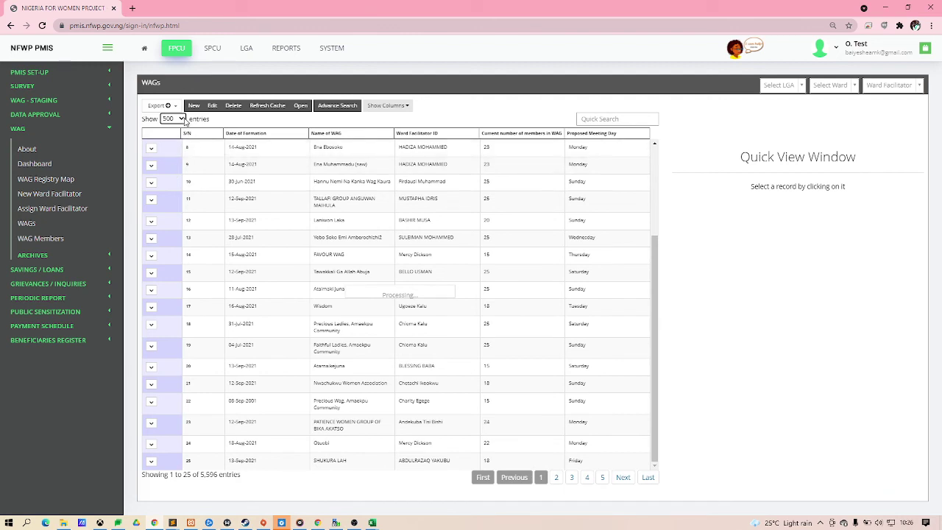
Compare the export format options with the page lengths offered for the WAGs table, up to 2000 entries.
left_click(161, 105)
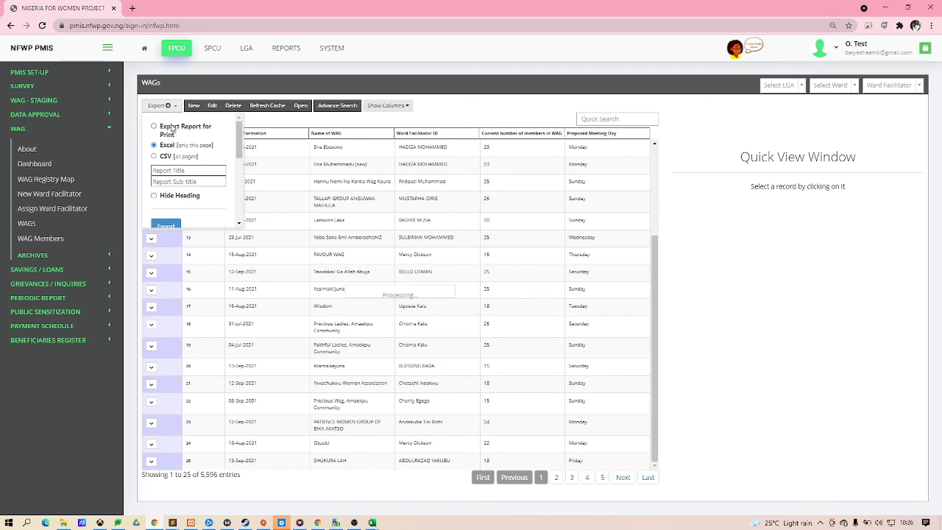
left_click(169, 107)
left_click(172, 118)
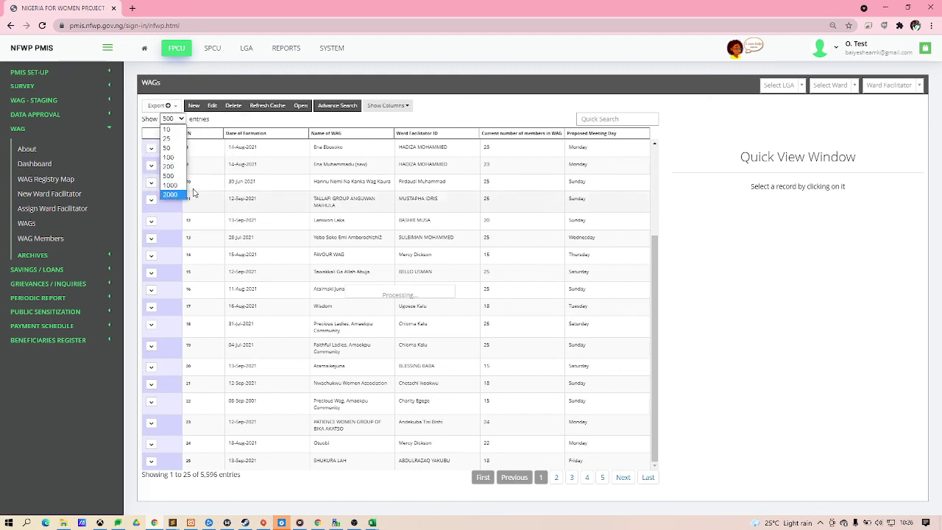
left_click(174, 118)
left_click(169, 107)
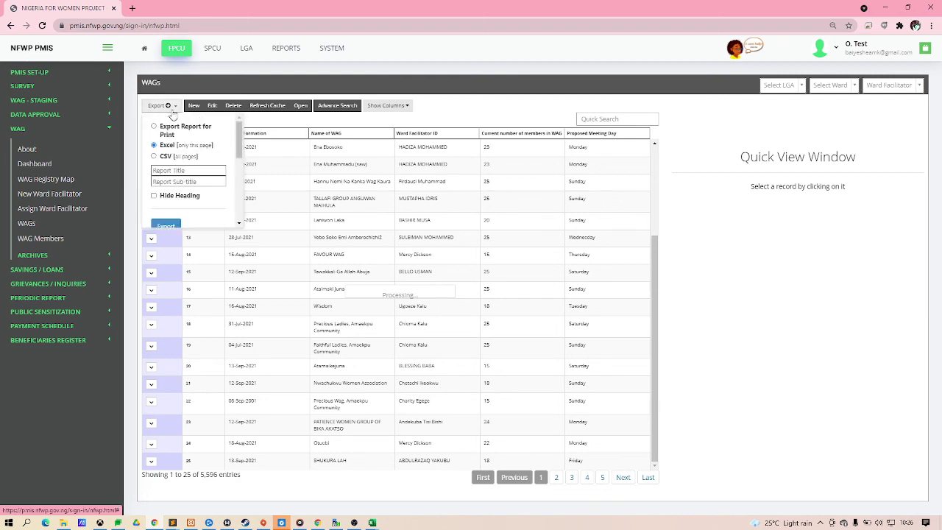